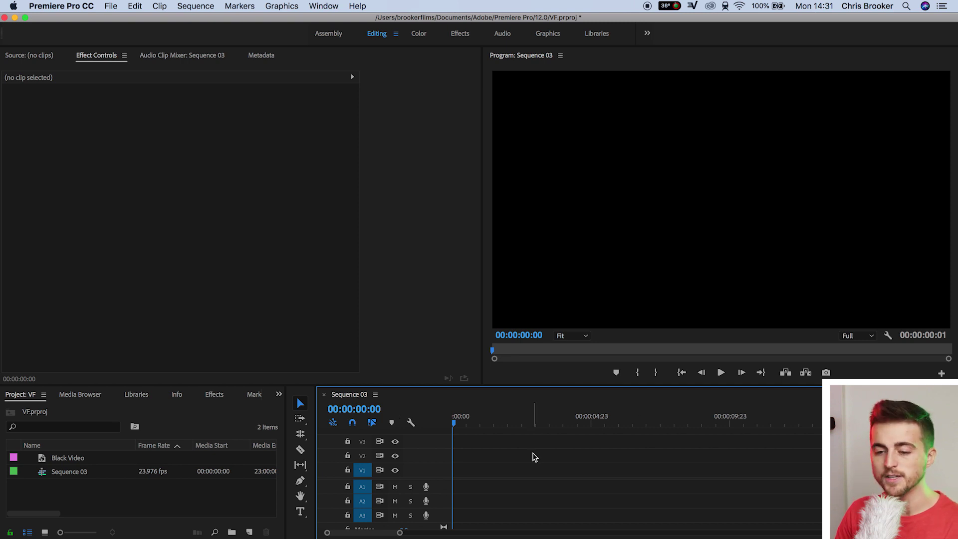
- Open File > New to list the new-item choices
left_click(113, 5)
- Create legacy title 'Title 04' and type the word 'Brooker' on its canvas, then select it
mouse_move(111, 20)
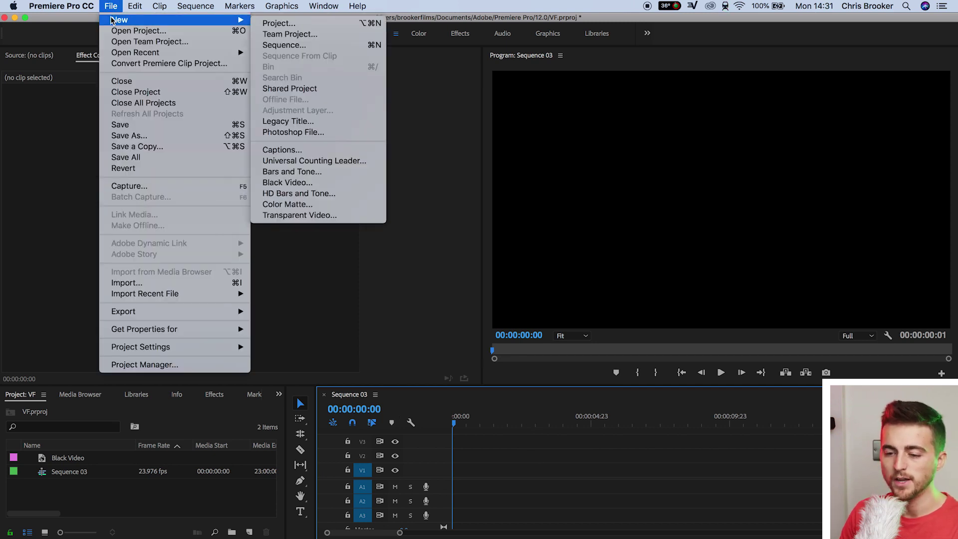
left_click(270, 122)
key("Return")
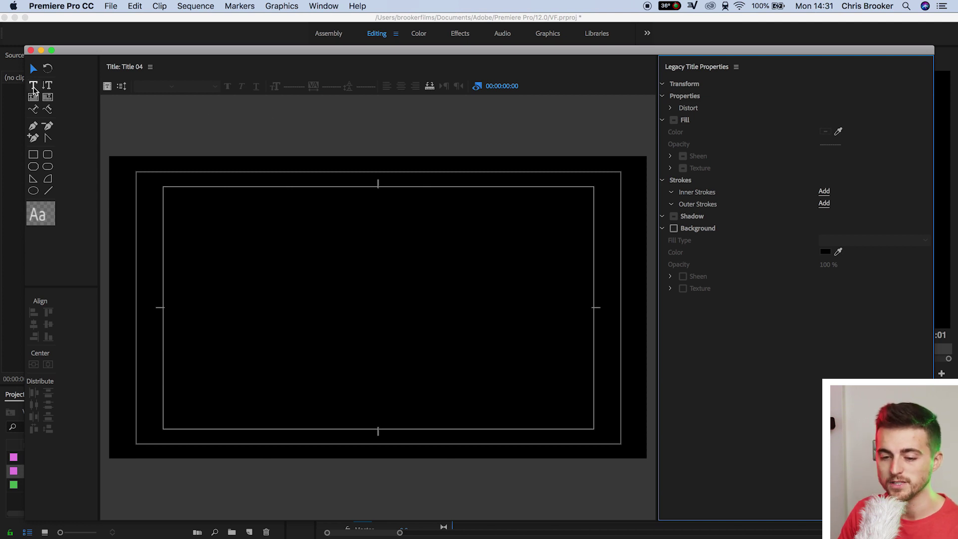
left_click(34, 85)
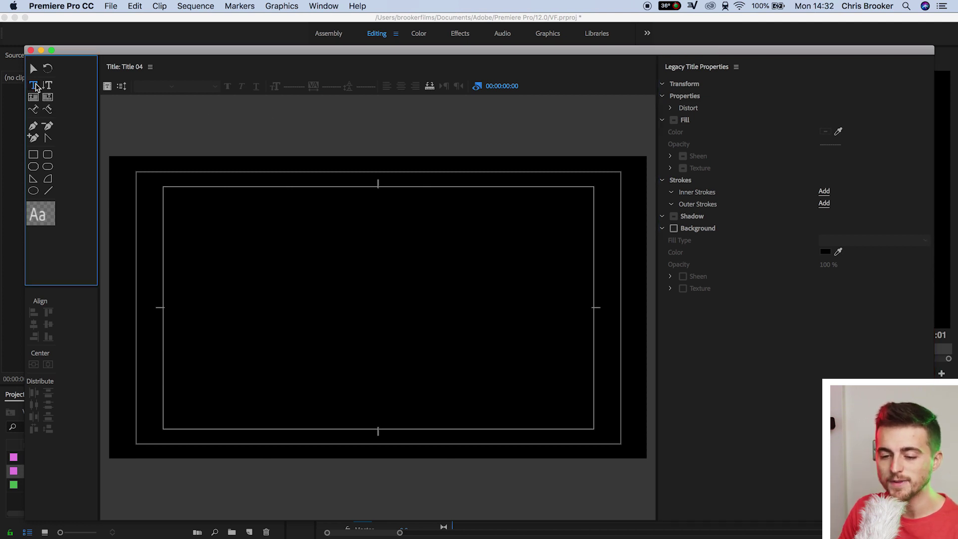
left_click(272, 285)
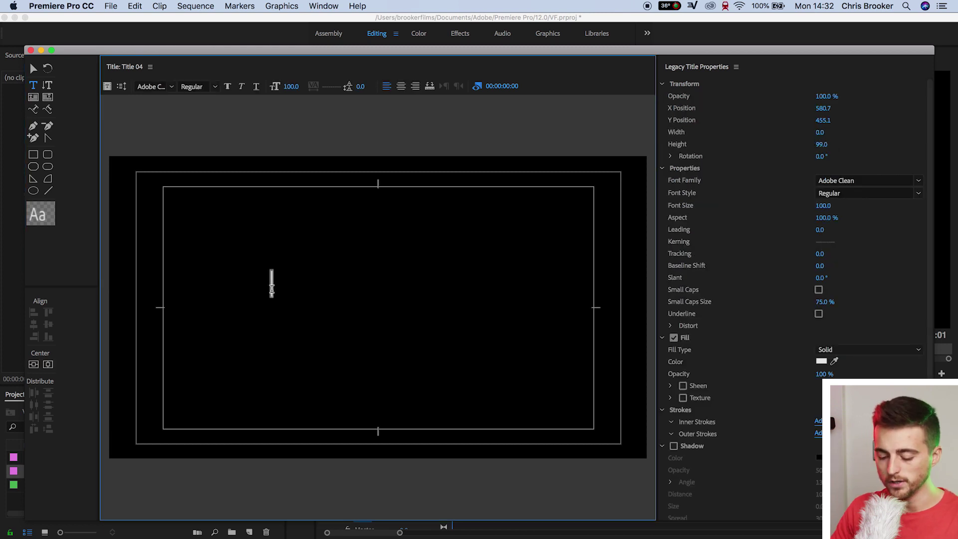
type("Br")
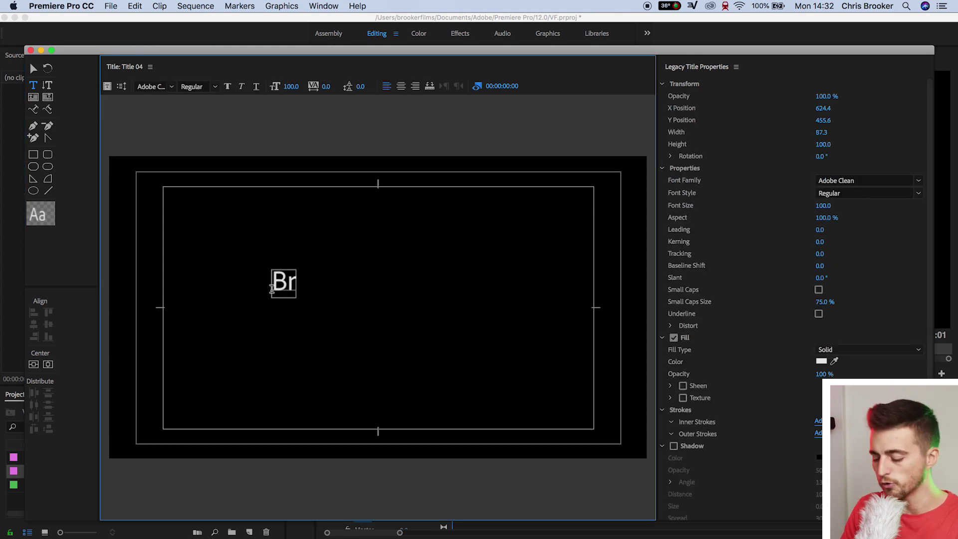
type("oo")
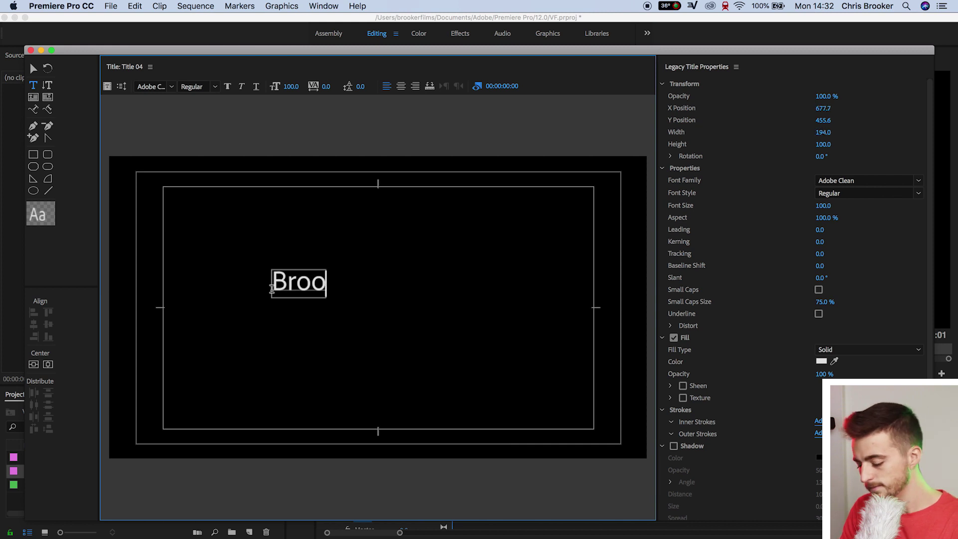
type("ker")
key("super+a")
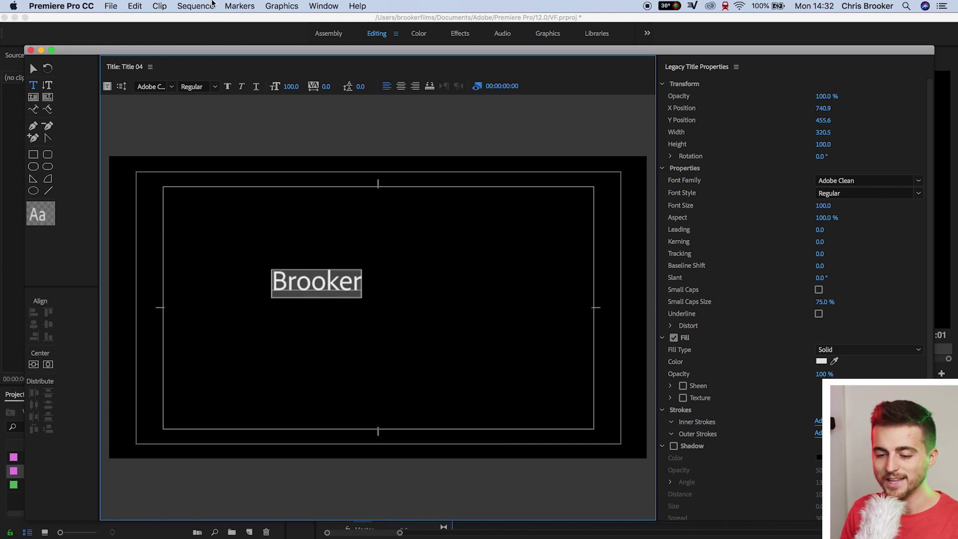
- Set Brooker in Dulcelin at size 240, centre it both ways, and close the title editor
left_click(171, 87)
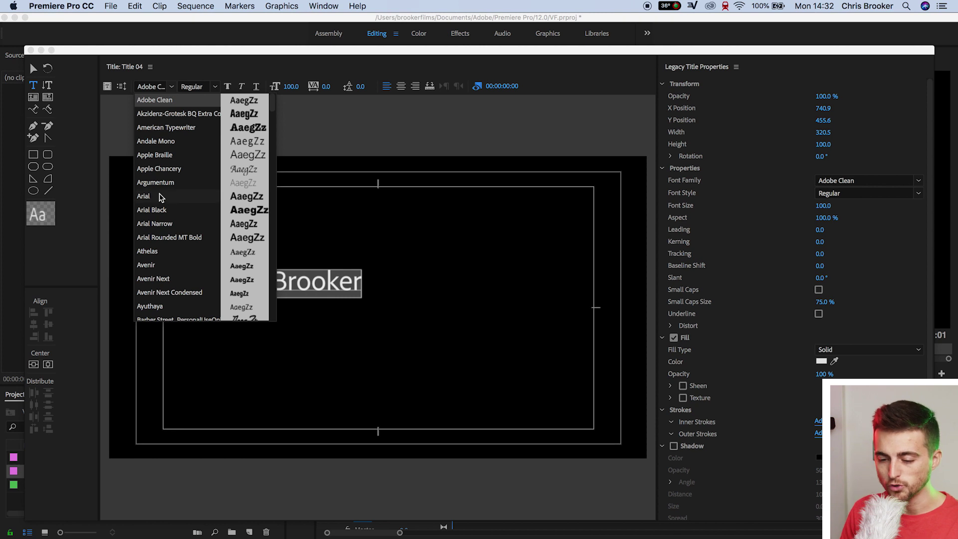
scroll(161, 198, "down", 2)
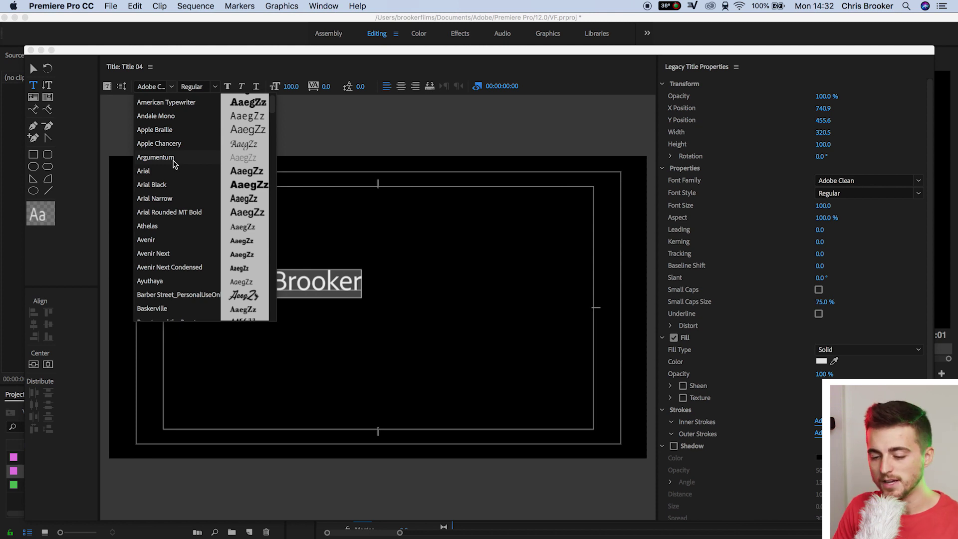
left_click(176, 185)
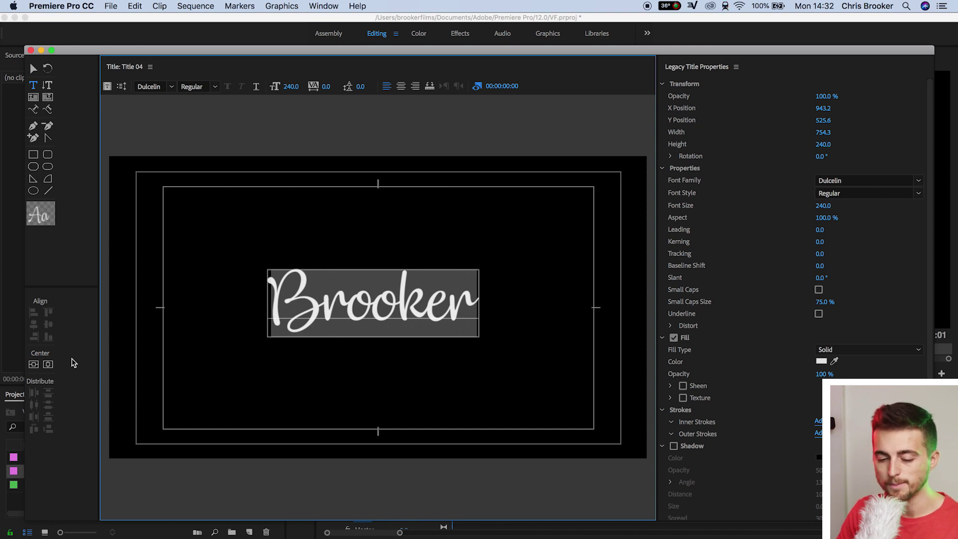
left_click(48, 365)
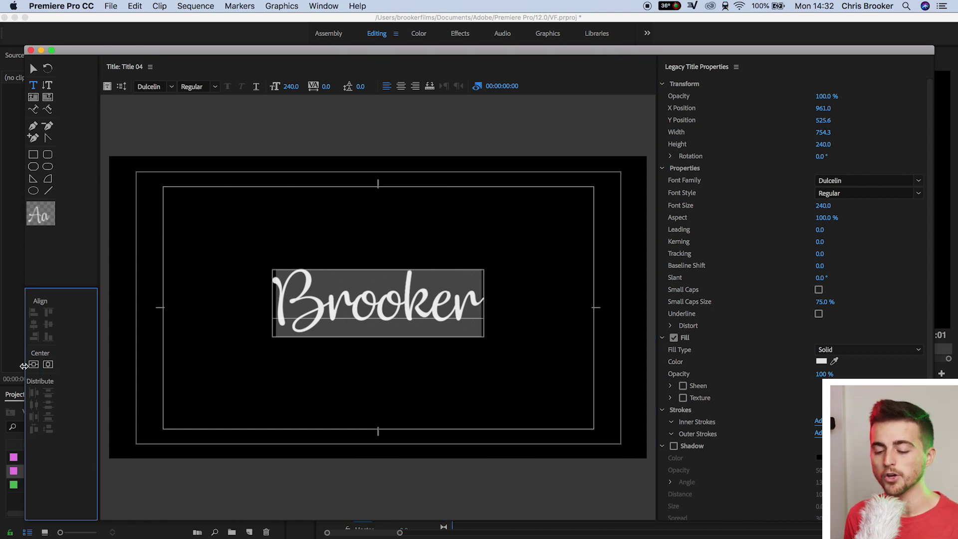
left_click(49, 365)
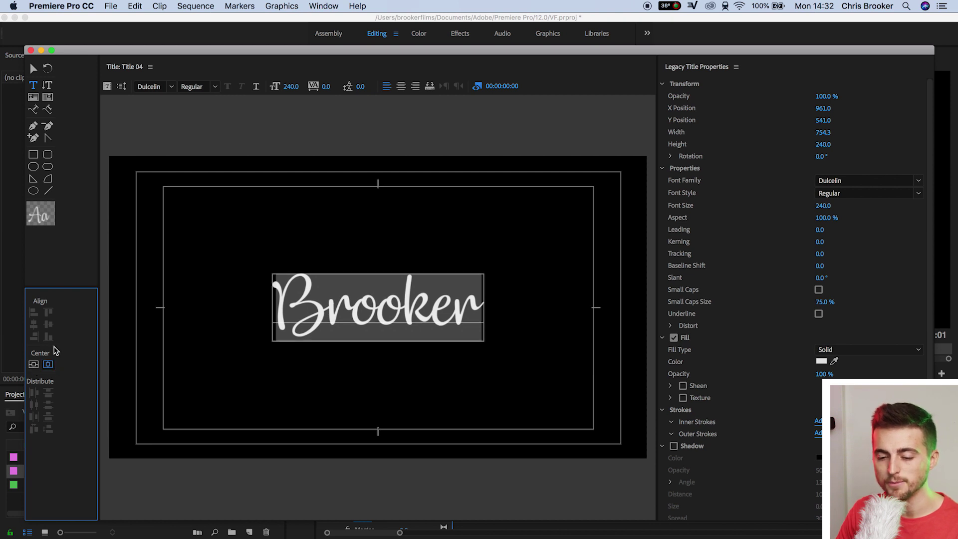
left_click(31, 50)
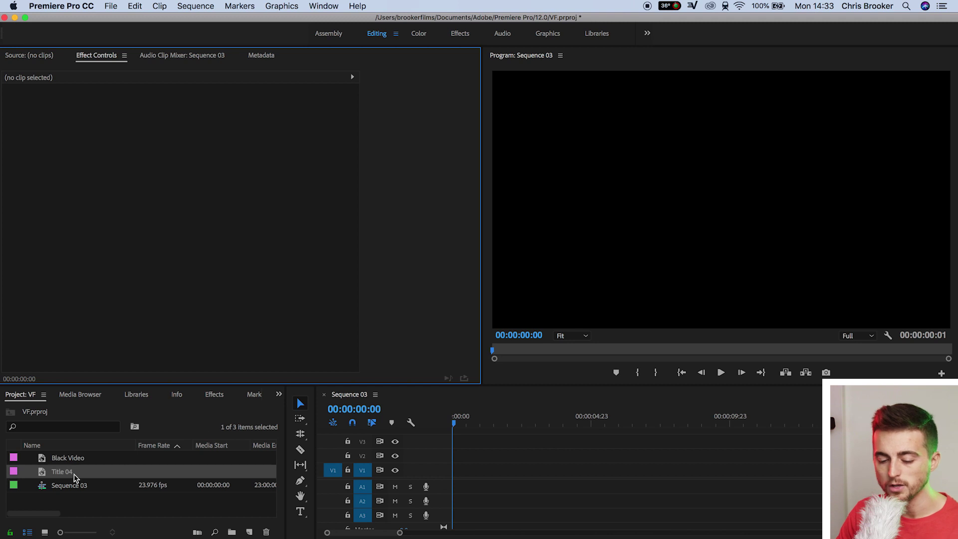
- Place Title 04 at 0:00 on V1 and preview Brooker in a widened Program monitor
left_click_drag(74, 477, 422, 479)
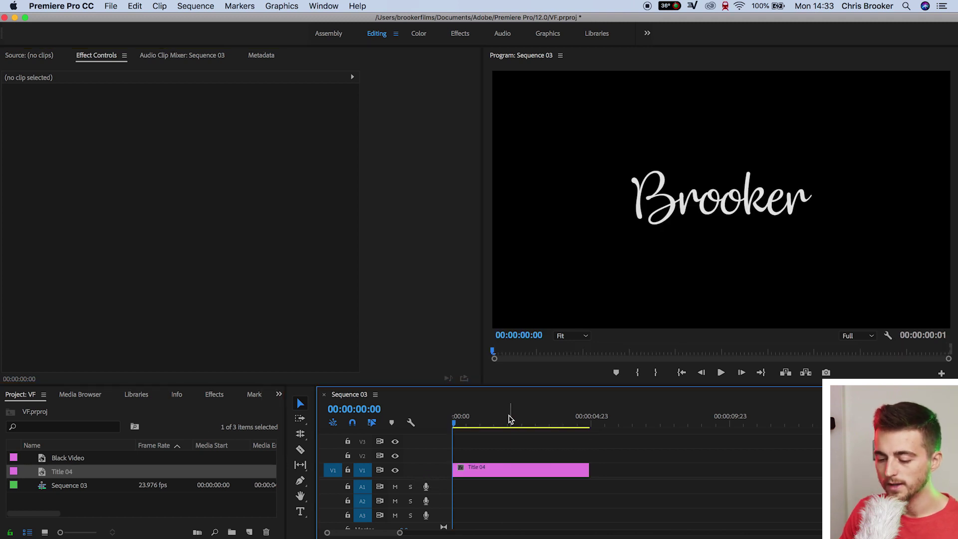
key("space")
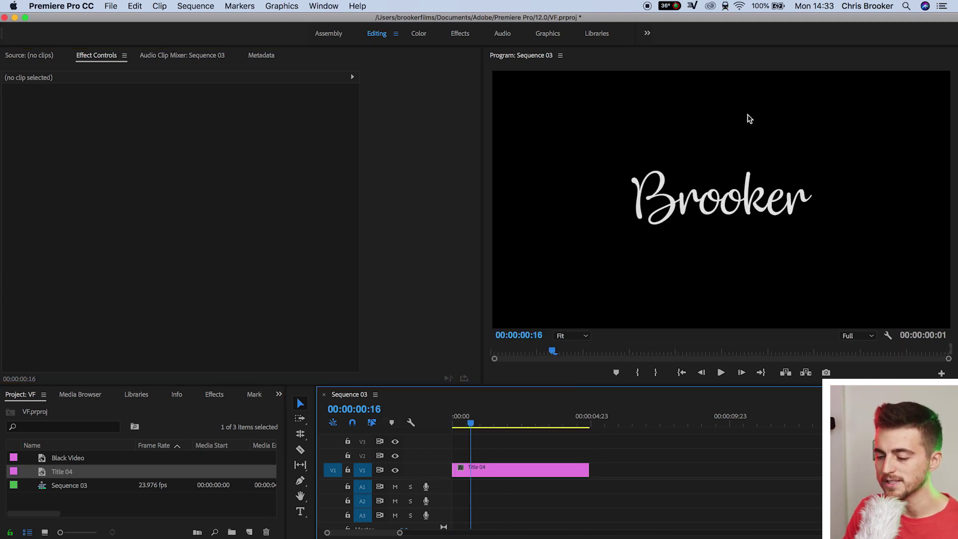
left_click_drag(483, 168, 421, 167)
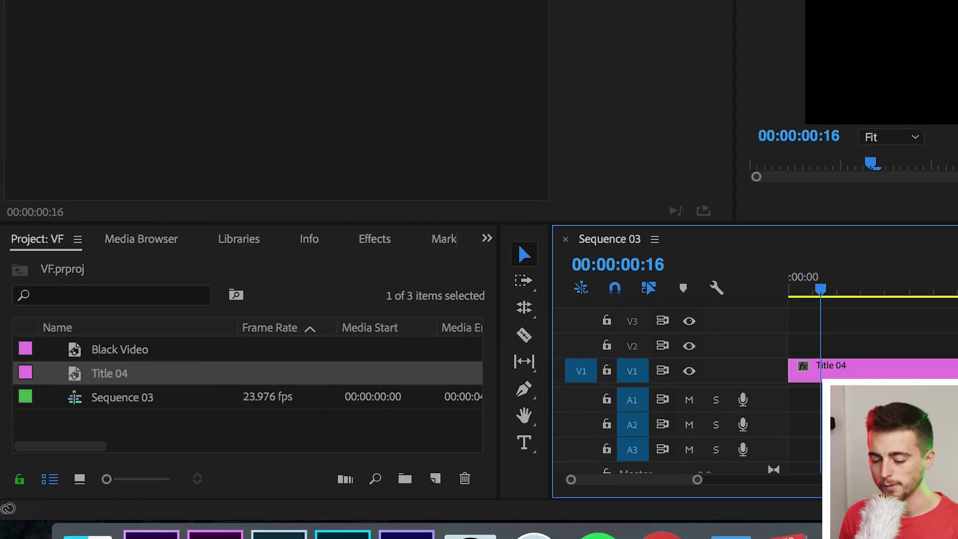
left_click(455, 473)
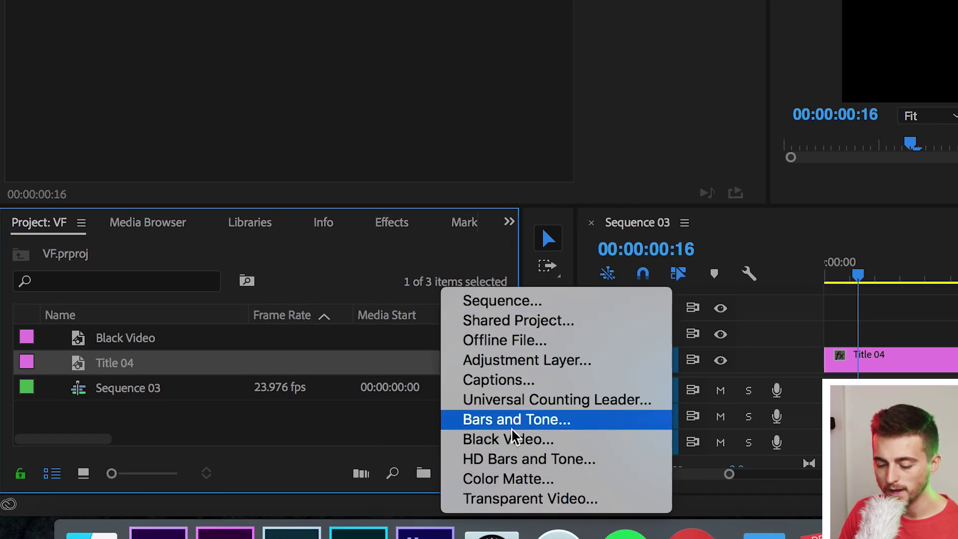
- Create a 1920×1080 Transparent Video item and place it on V2 directly above Title 04
left_click(504, 499)
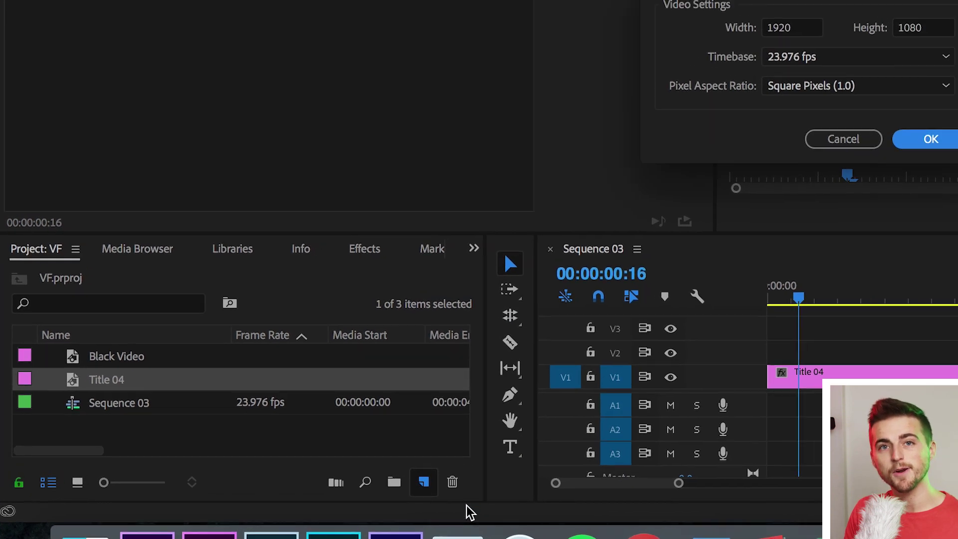
key("Return")
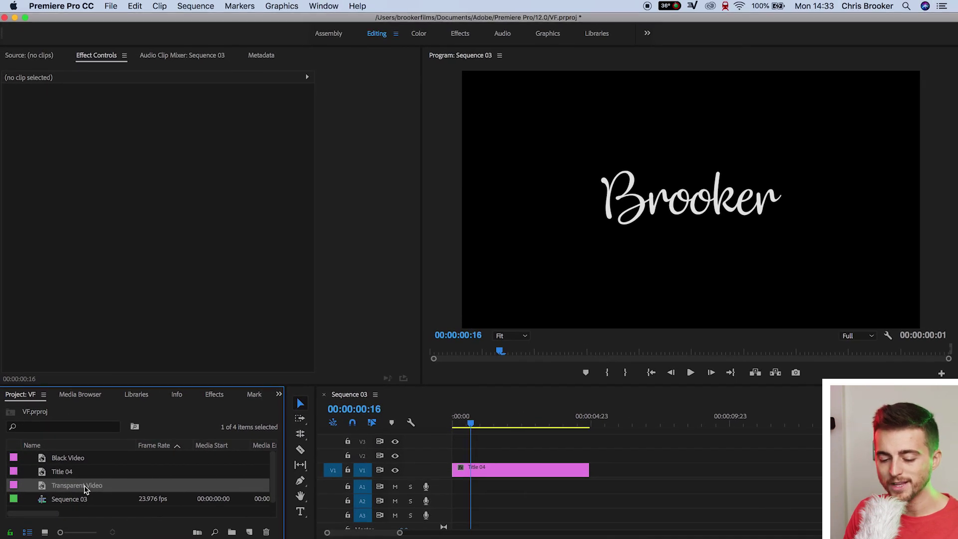
left_click_drag(95, 474, 512, 419)
left_click_drag(463, 437, 454, 455)
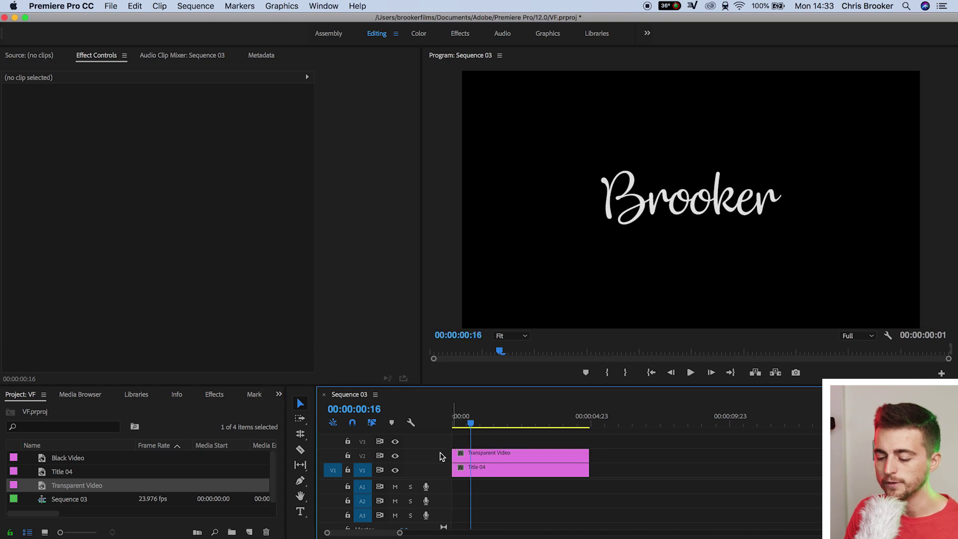
key("equal")
key("equal")
left_click(508, 454)
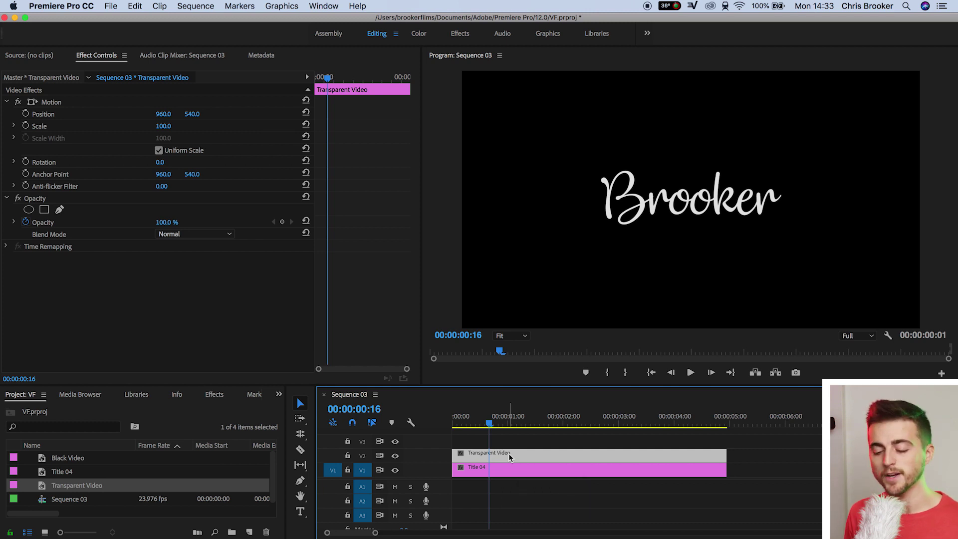
- Search effects for 'writ', apply Generate > Write-on to the Transparent Video clip, and return to the start
left_click(219, 396)
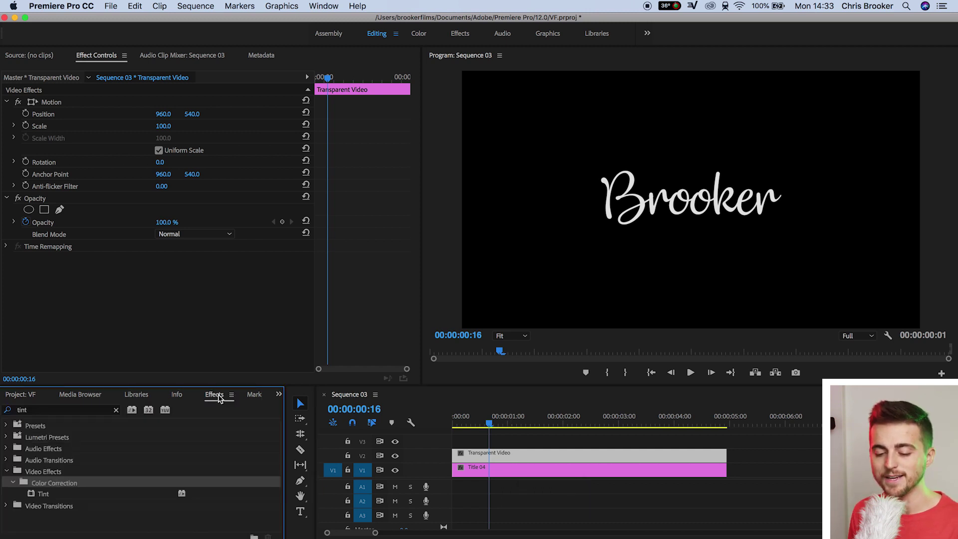
left_click(116, 410)
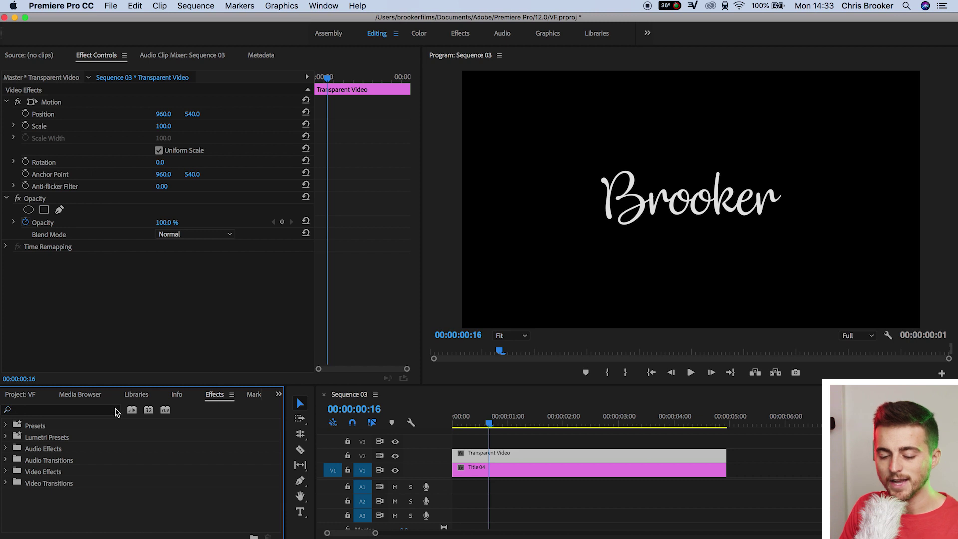
left_click(91, 412)
type("writ")
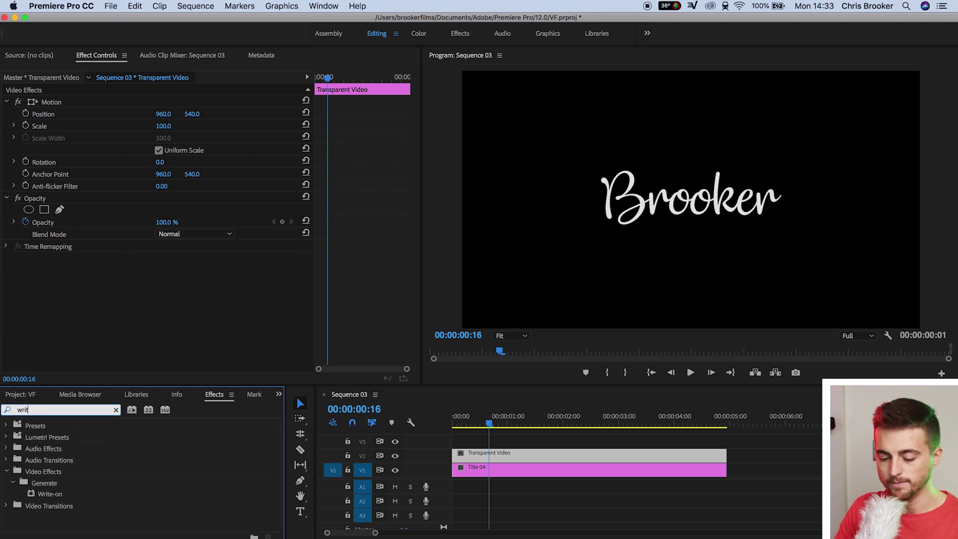
left_click(46, 484)
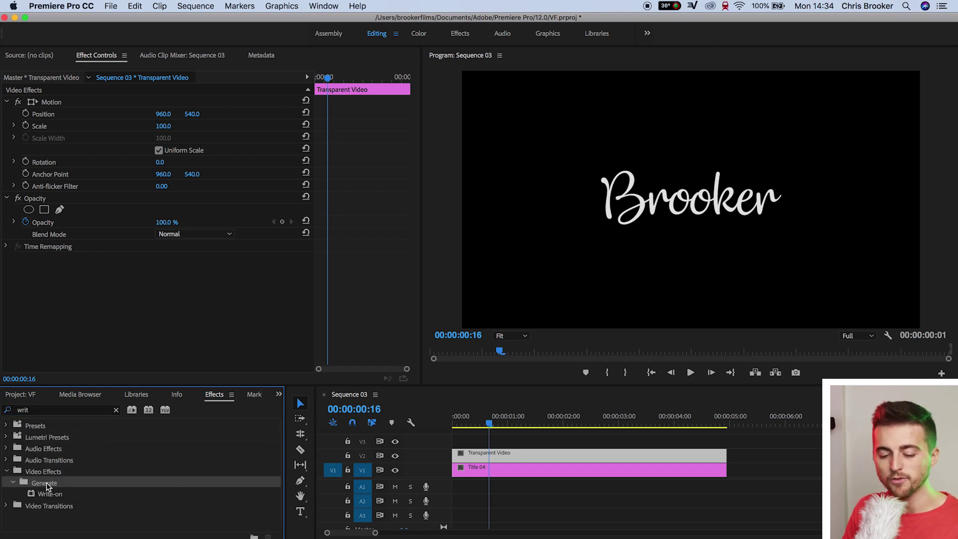
left_click(58, 495)
left_click_drag(58, 495, 510, 453)
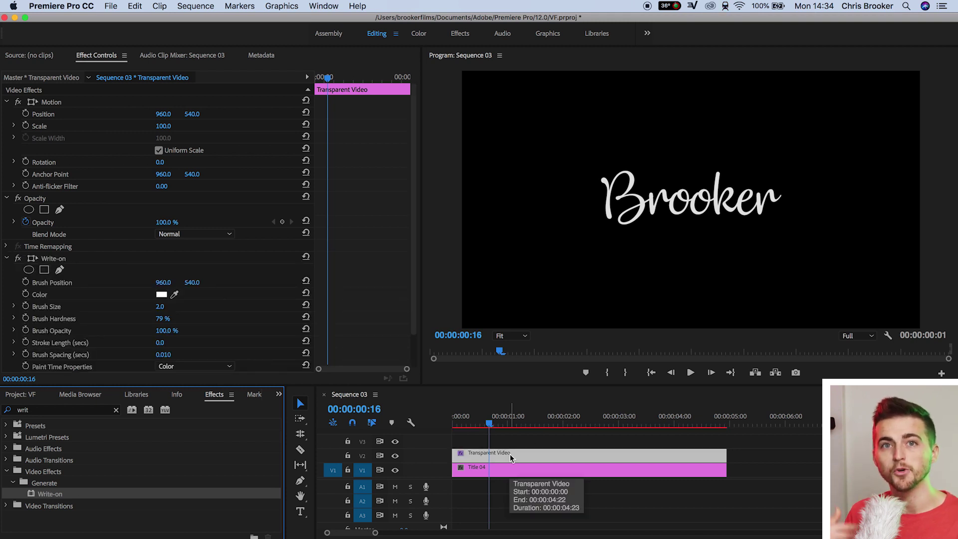
left_click(511, 454)
key("Home")
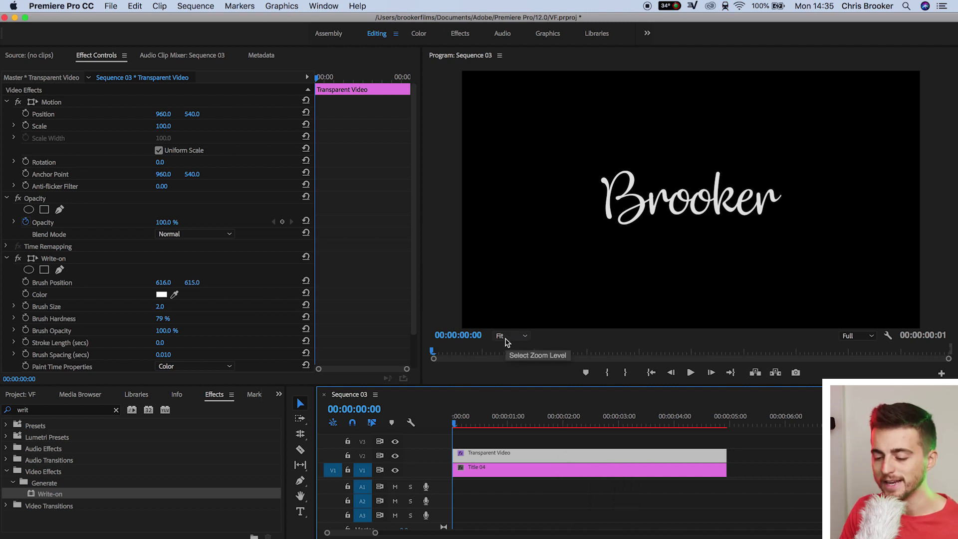
- Zoom the Program monitor to 200% and keyframe Write-on Brush Position at the B's stroke start
left_click(524, 337)
left_click(508, 430)
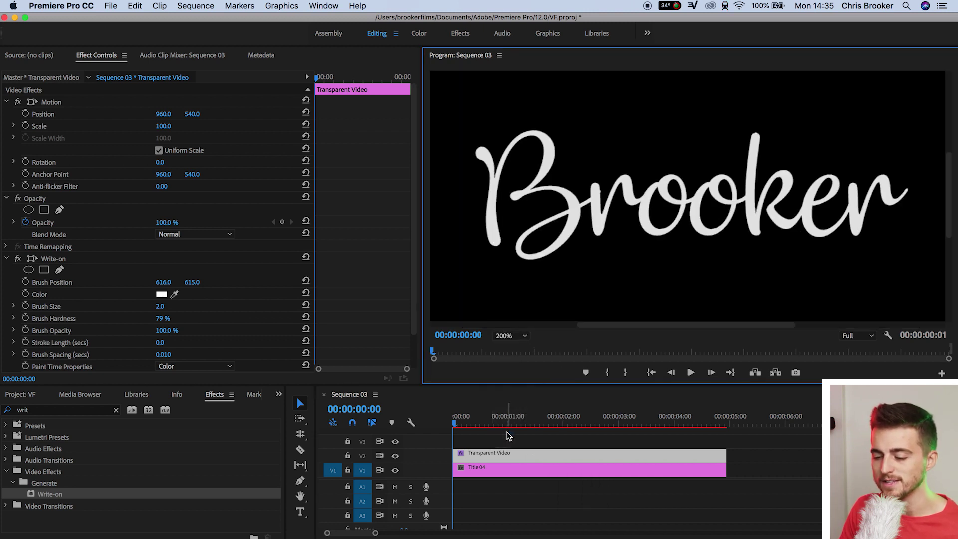
left_click(61, 263)
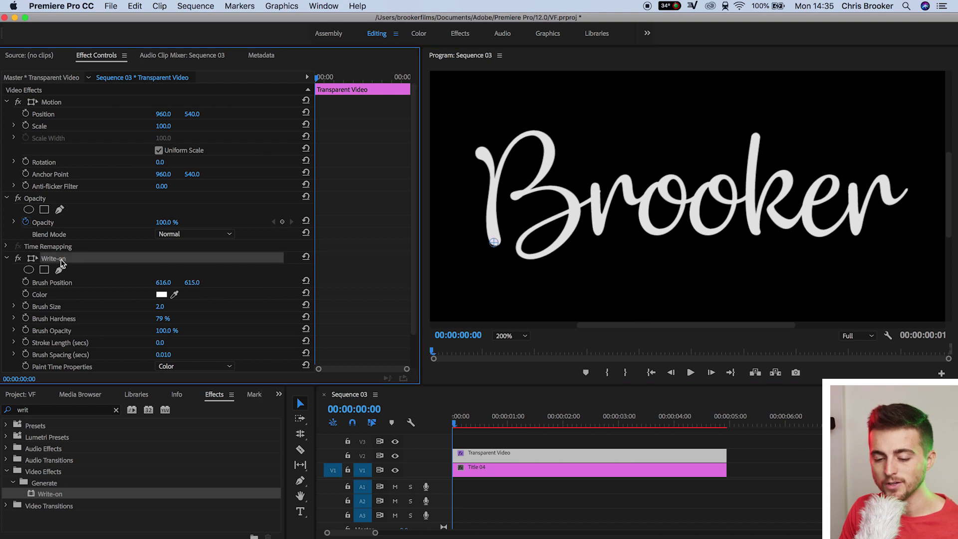
left_click(55, 283)
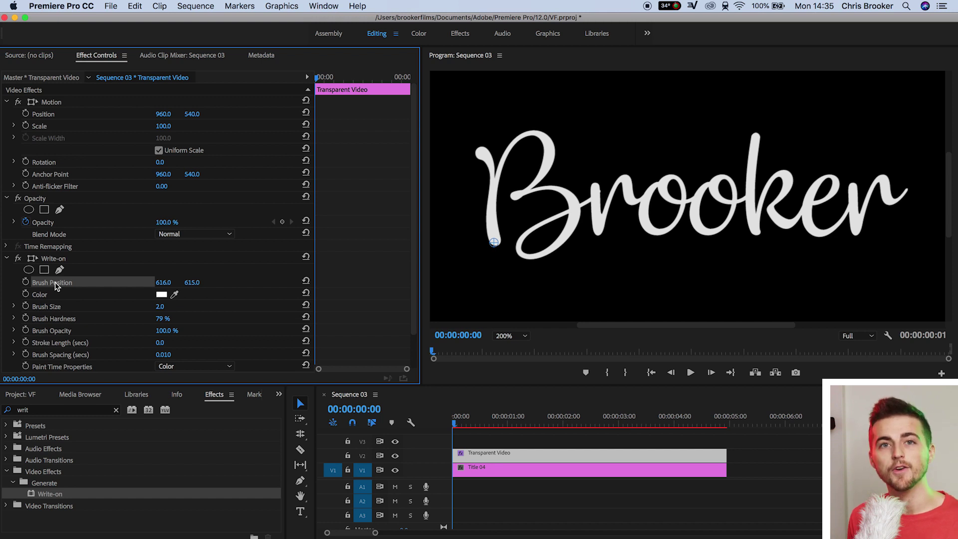
left_click(493, 240)
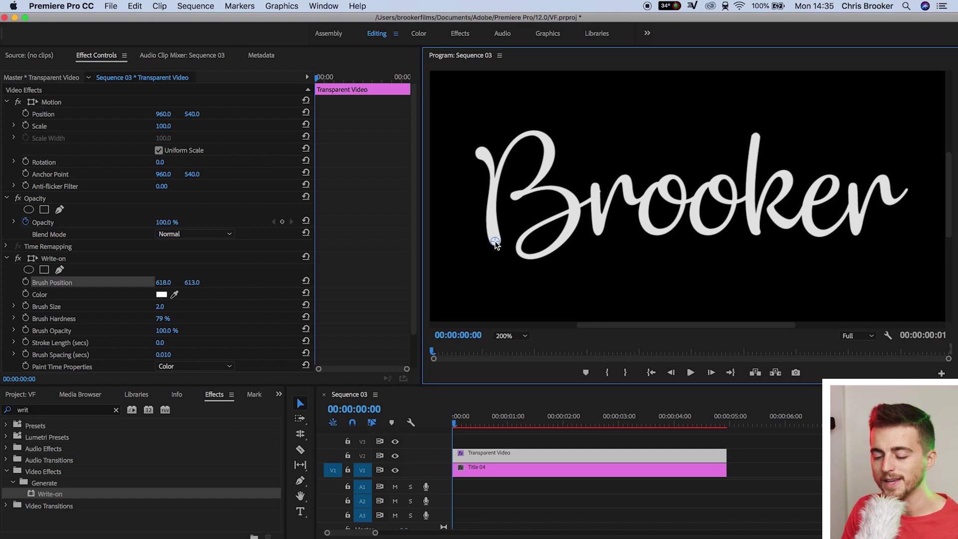
left_click_drag(496, 244, 490, 245)
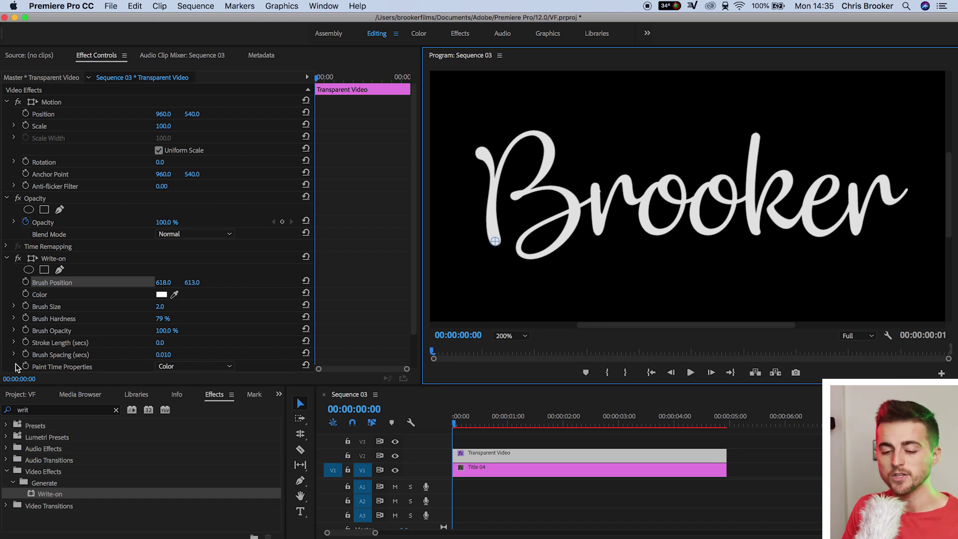
left_click(25, 283)
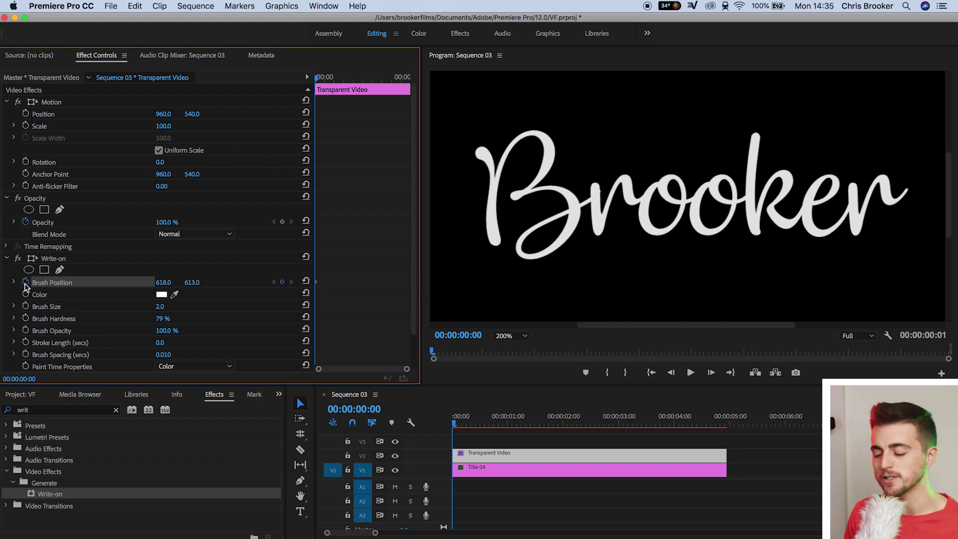
key("Right")
key("Right")
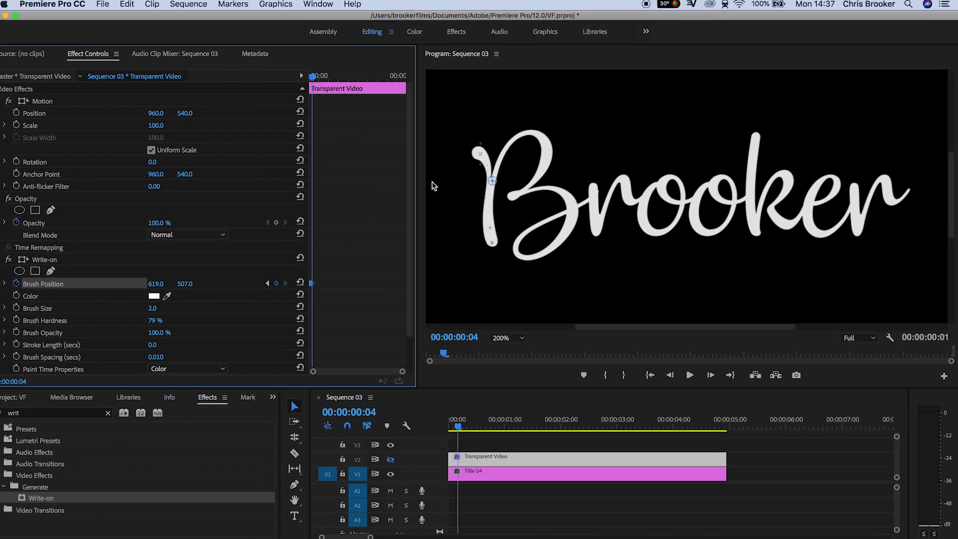
- Drag the brush along every letter of Brooker, keyframing its position through past the final r
mouse_move(547, 159)
left_mouse_down()
mouse_move(564, 242)
mouse_move(625, 192)
mouse_move(649, 239)
mouse_move(663, 210)
mouse_move(684, 214)
mouse_move(695, 240)
mouse_move(719, 200)
mouse_move(733, 215)
mouse_move(746, 139)
mouse_move(794, 243)
mouse_move(824, 199)
mouse_move(809, 260)
mouse_move(860, 216)
mouse_move(886, 215)
mouse_move(919, 246)
mouse_move(939, 227)
left_mouse_up()
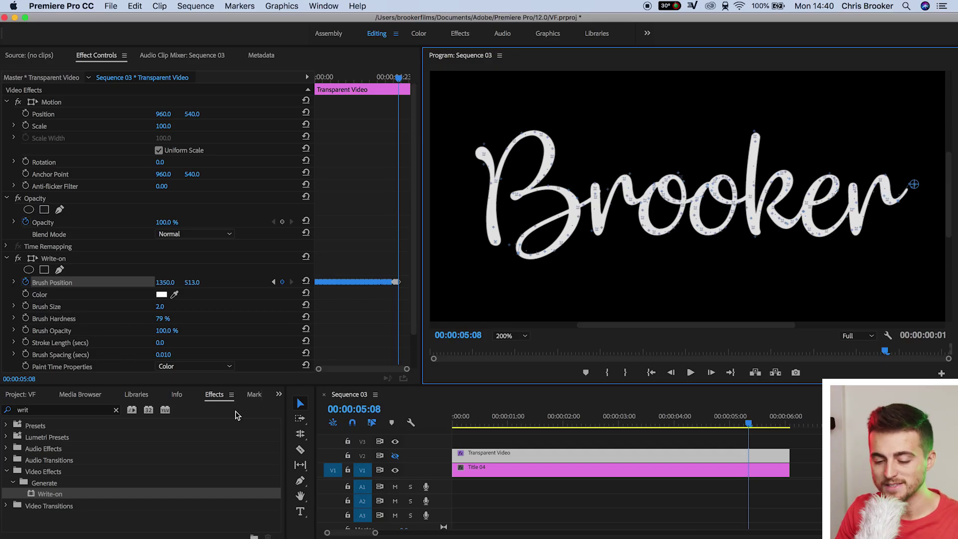
- Search effects for 'track' and apply Keying > Track Matte Key to the Title 04 clip
left_click(48, 418)
left_click(41, 410)
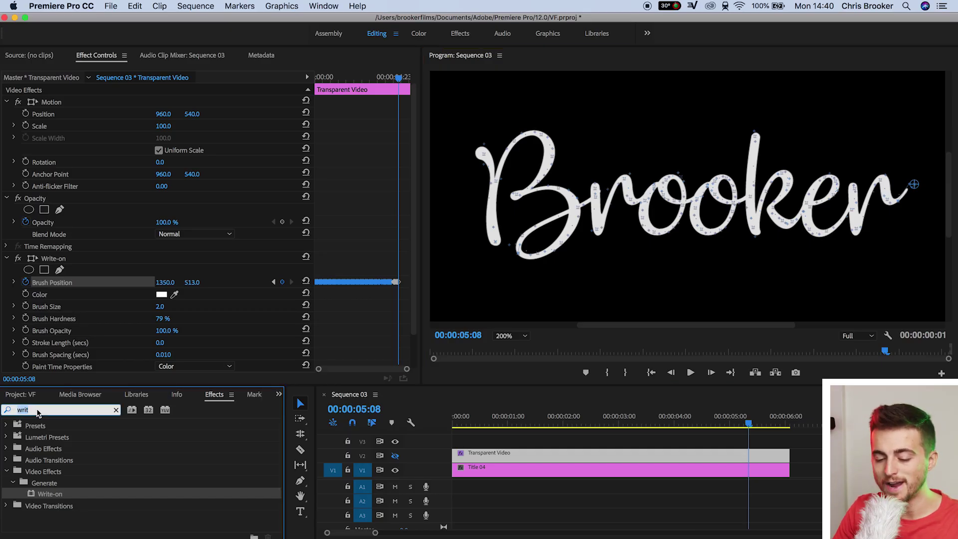
key("BackSpace")
key("BackSpace")
key("BackSpace")
key("BackSpace")
type("track m")
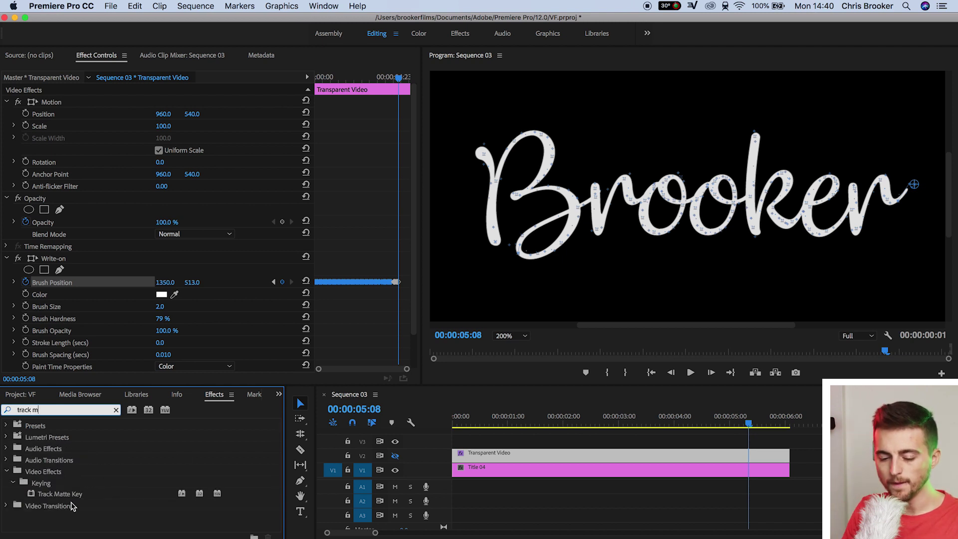
left_click(72, 497)
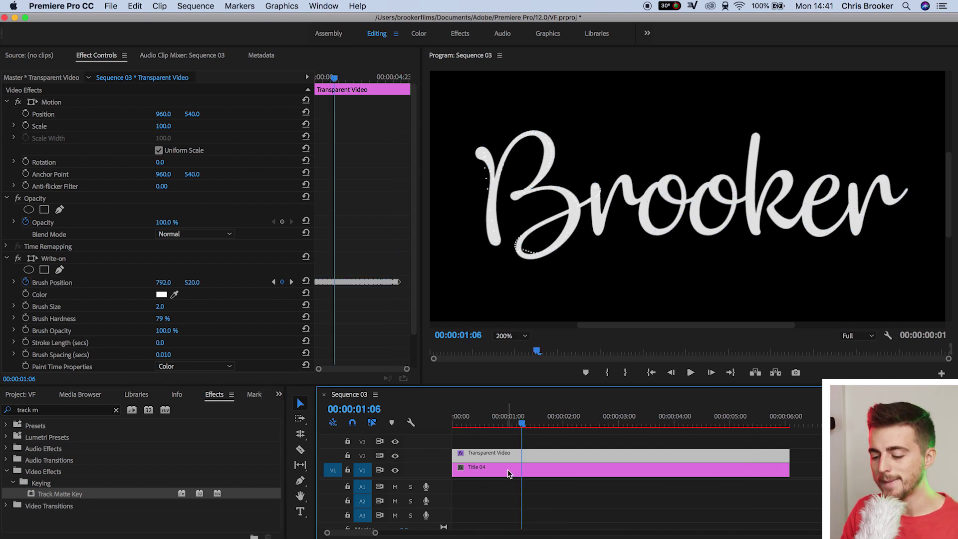
left_click(507, 469)
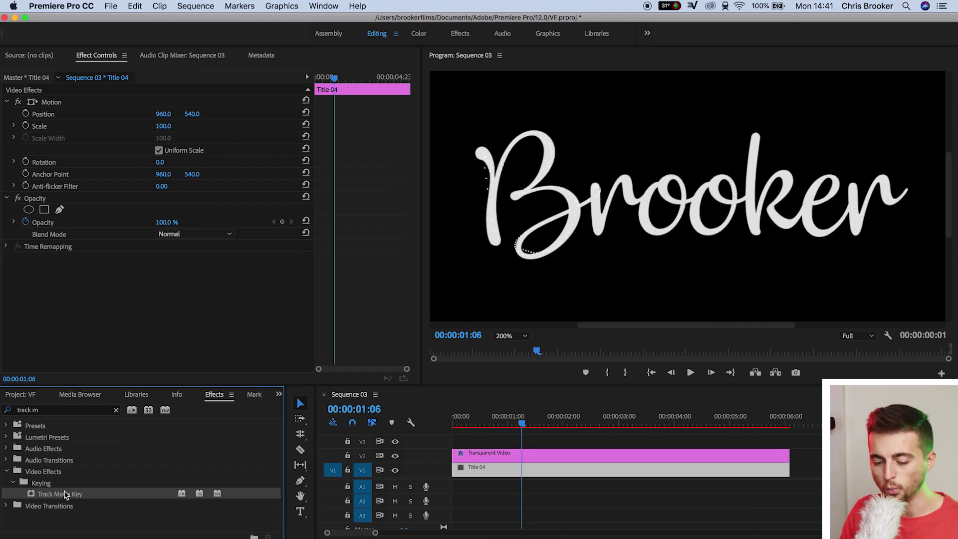
left_click_drag(75, 495, 502, 474)
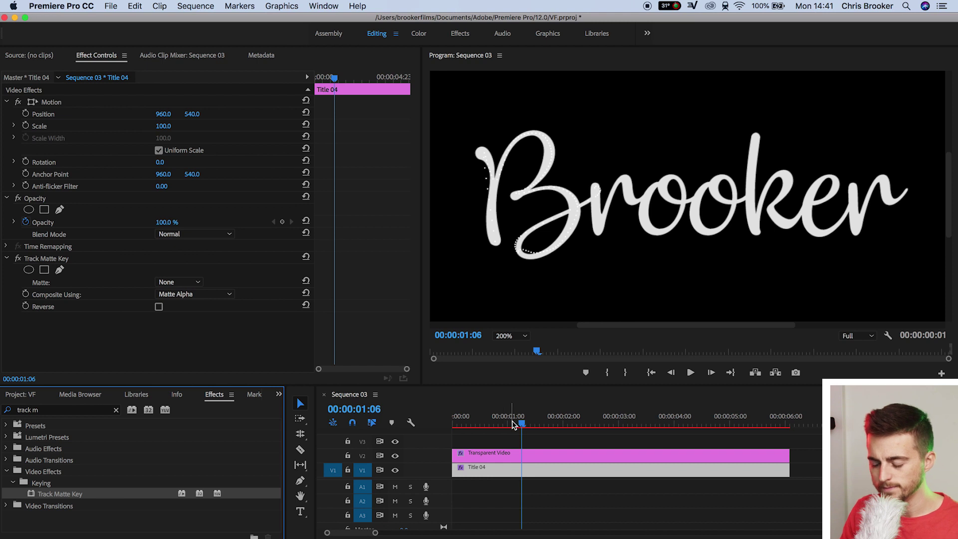
key("space")
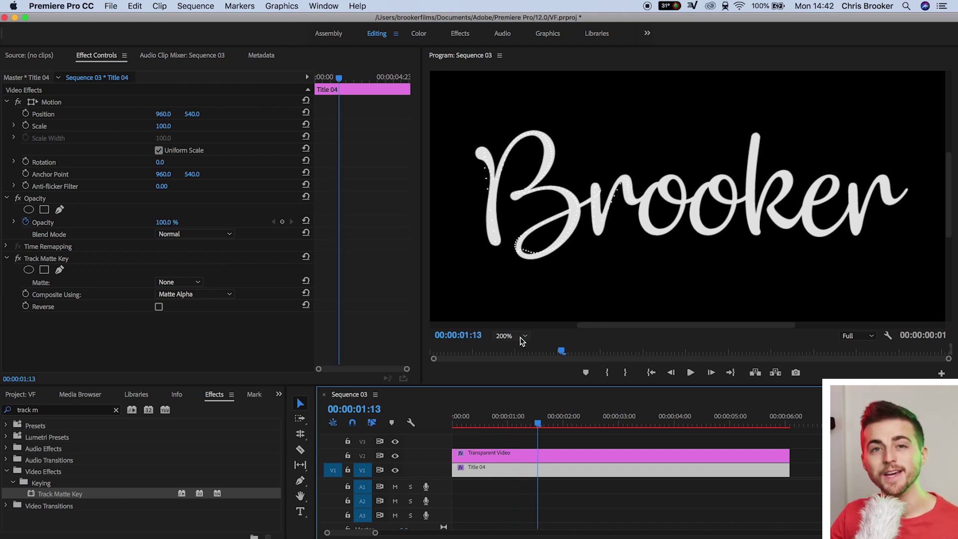
- Set the Track Matte Key's Matte to Video 2
left_click(50, 289)
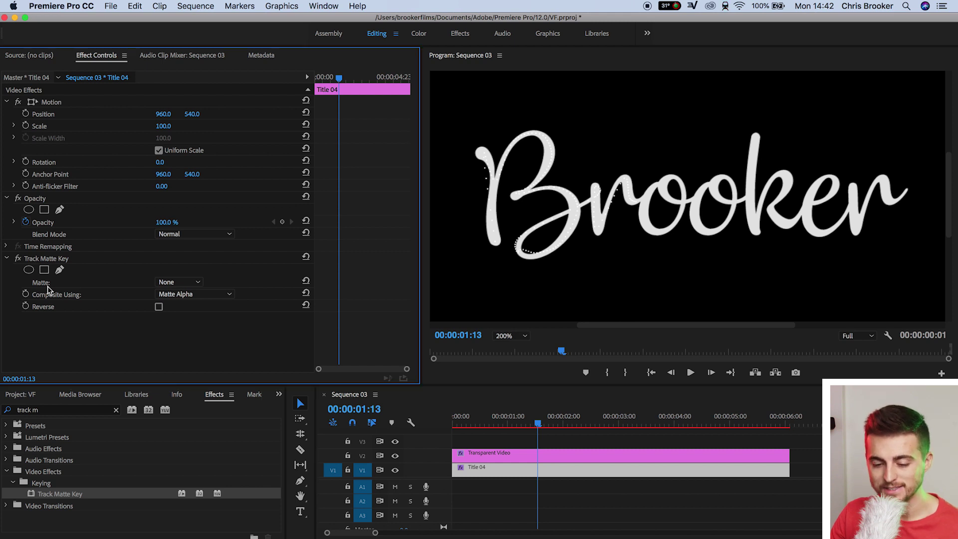
left_click(187, 282)
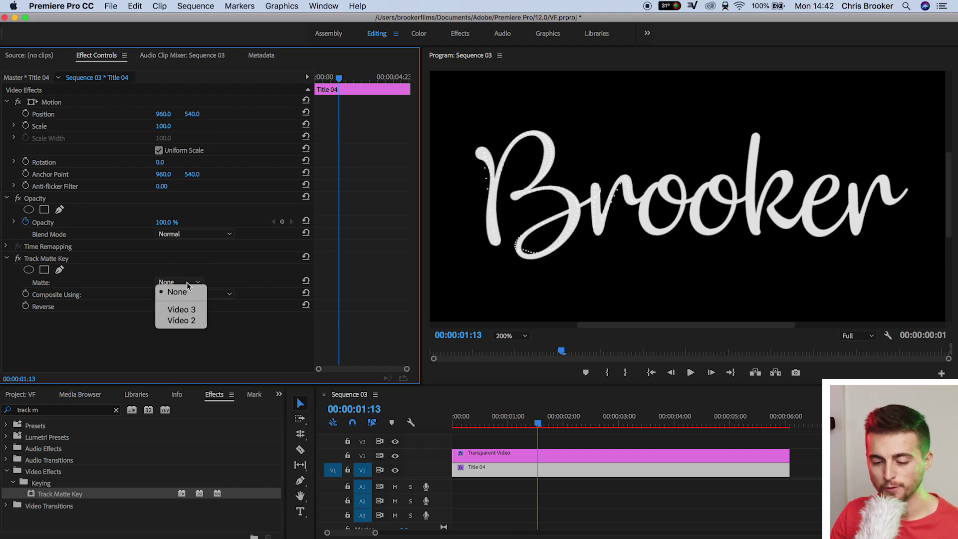
left_click(181, 320)
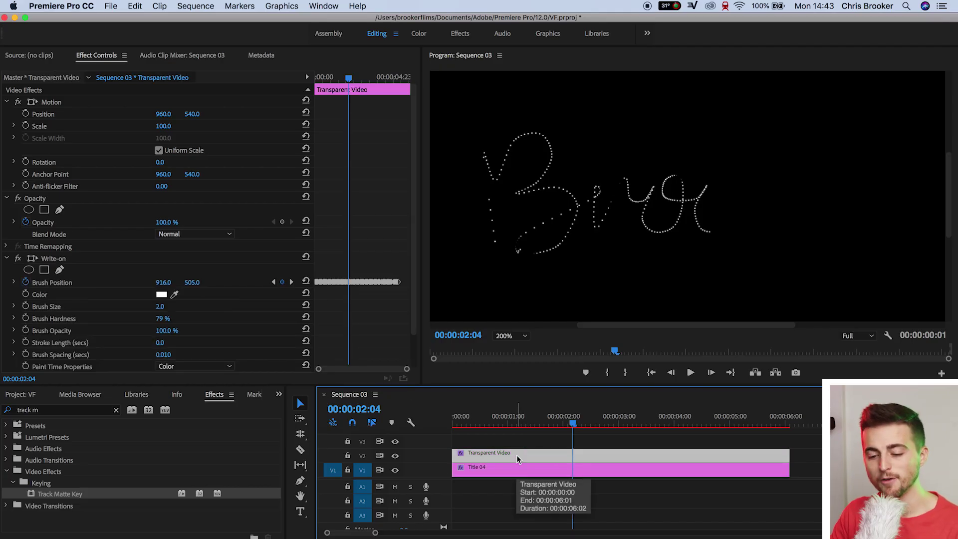
- Scrub the Write-on Brush Size value to 30.0 in Effect Controls
scroll(327, 305, "down", 3)
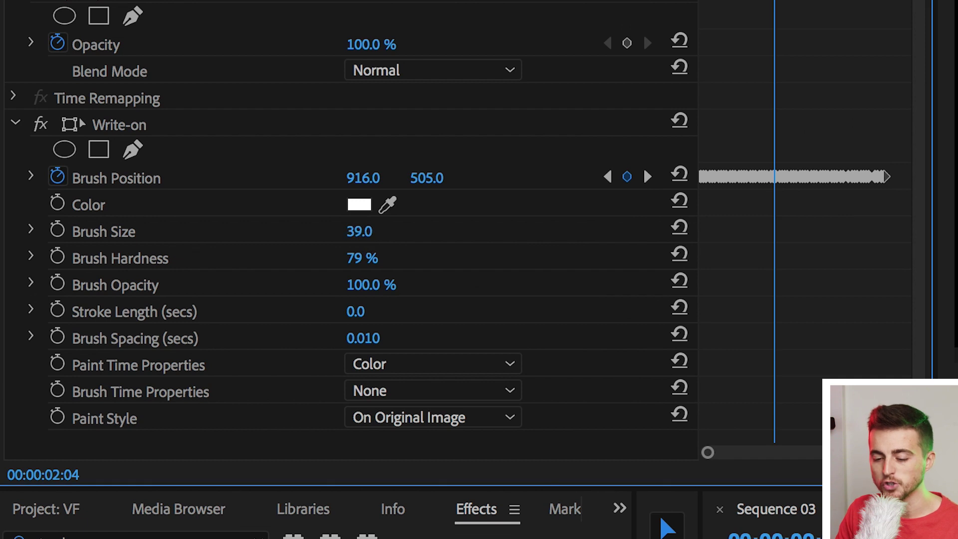
left_click_drag(381, 234, 381, 234)
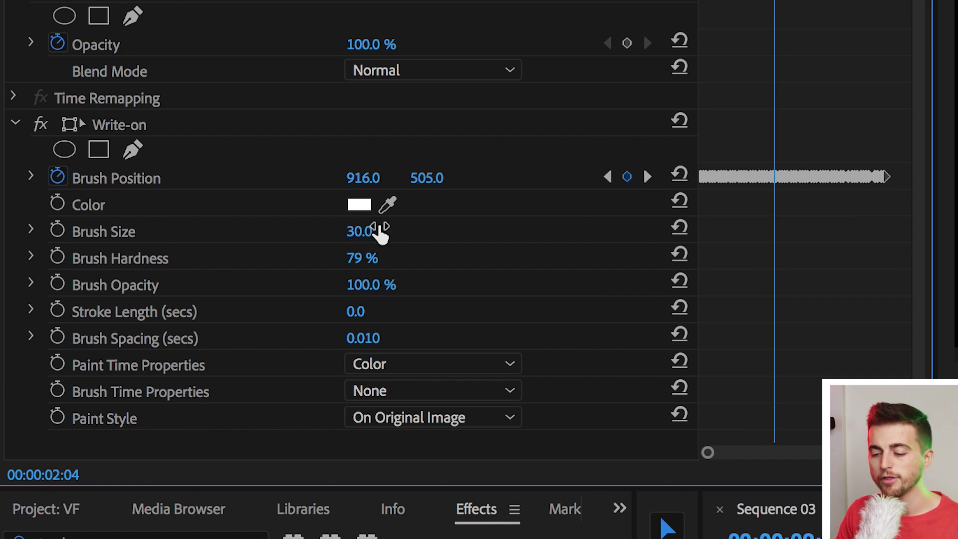